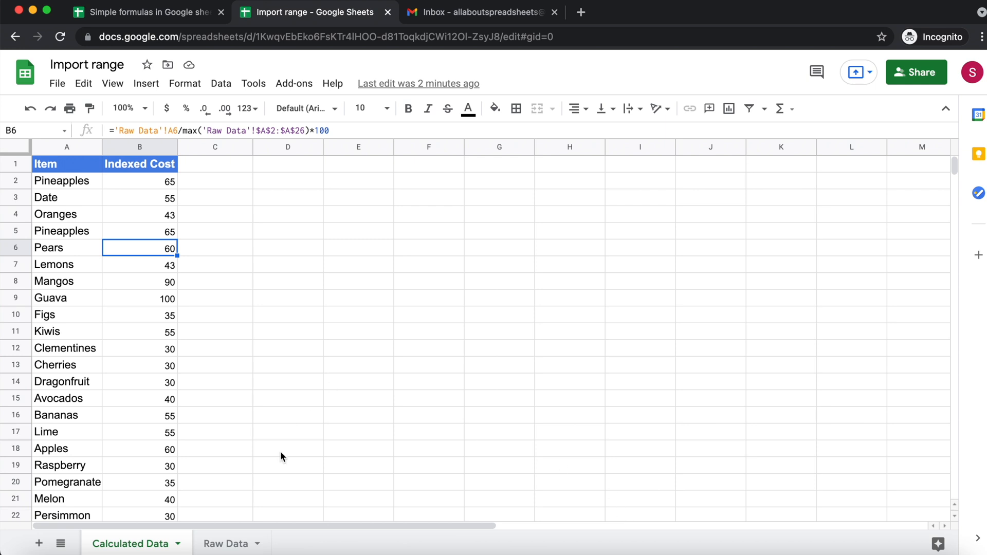
Fit the width of column A on the Raw Data sheet to its contents
{"action": "left_click", "coordinate": [230, 544]}
{"action": "scroll", "coordinate": [126, 357], "scroll_direction": "up", "scroll_amount": 2}
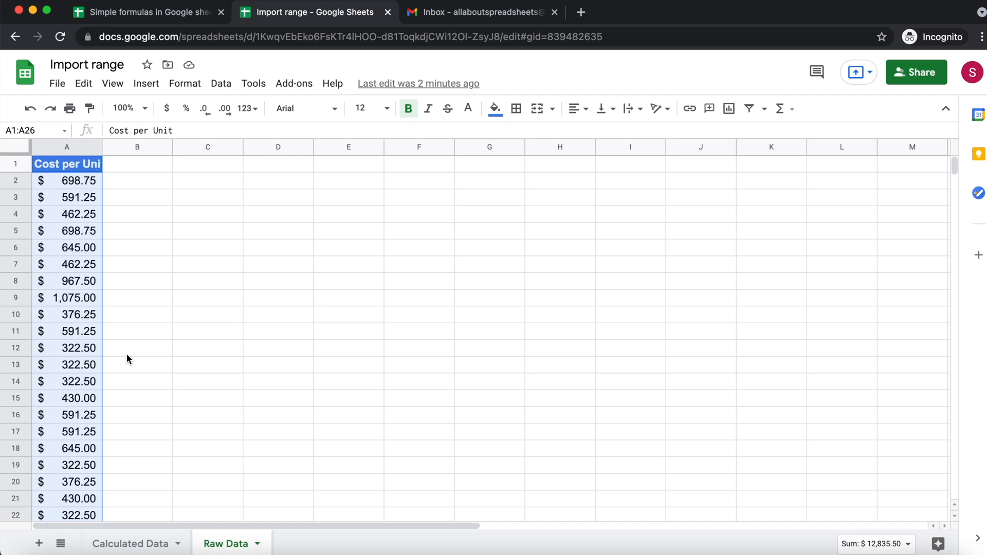
{"action": "double_click", "coordinate": [103, 149]}
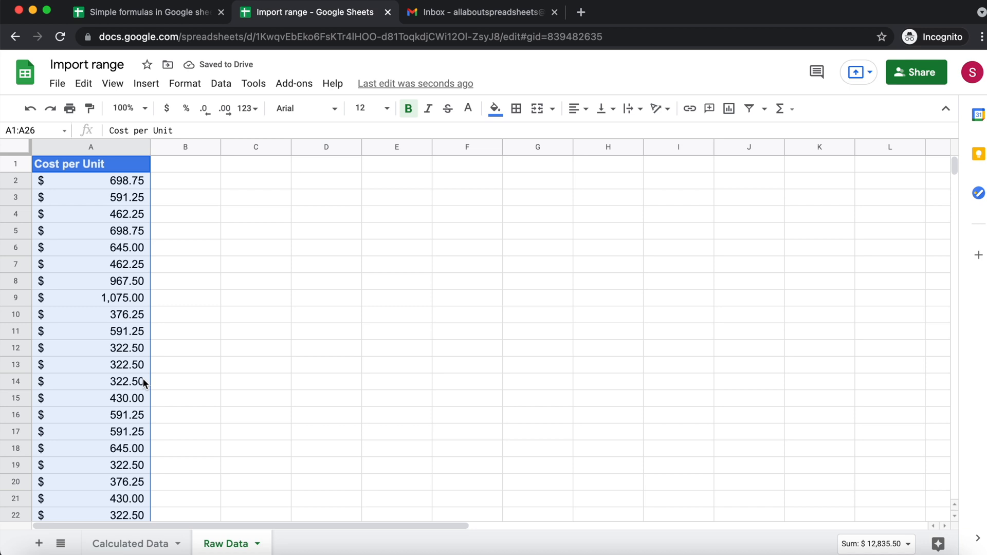
Examine the Indexed Cost values and the Guava row's formula on the Calculated Data sheet, along with their source on the Raw Data sheet
{"action": "left_click", "coordinate": [138, 545]}
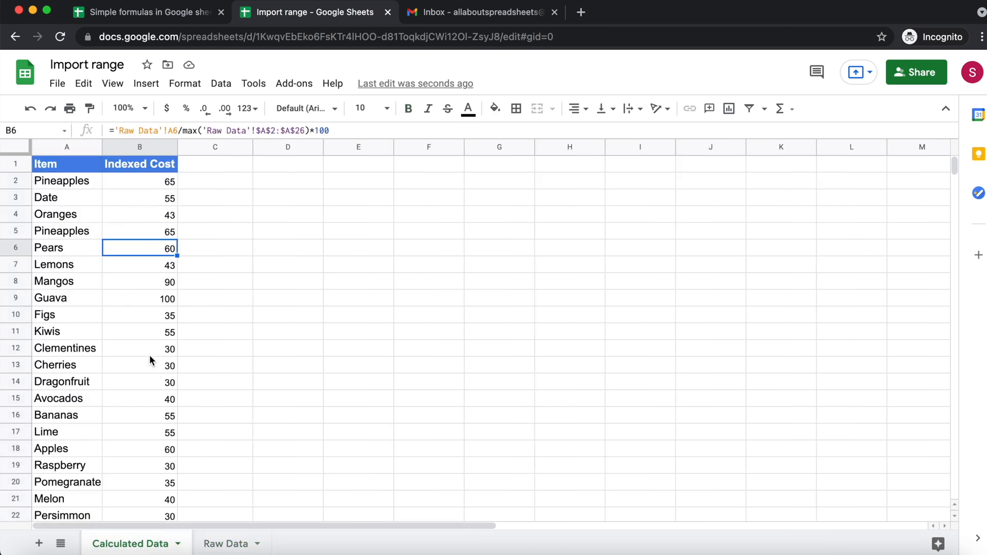
{"action": "scroll", "coordinate": [150, 359], "scroll_direction": "down", "scroll_amount": 2}
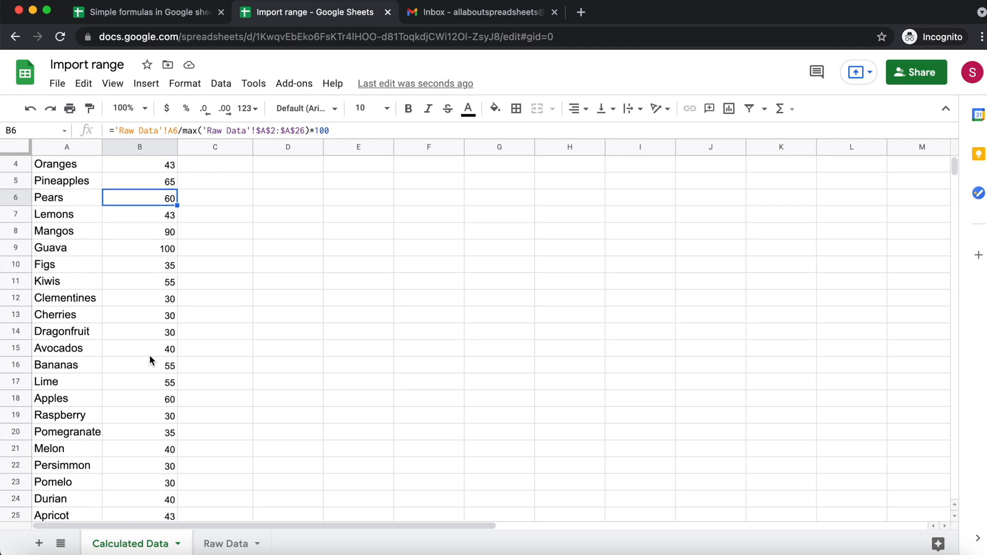
{"action": "scroll", "coordinate": [150, 360], "scroll_direction": "down", "scroll_amount": 2}
{"action": "scroll", "coordinate": [149, 359], "scroll_direction": "up", "scroll_amount": 2}
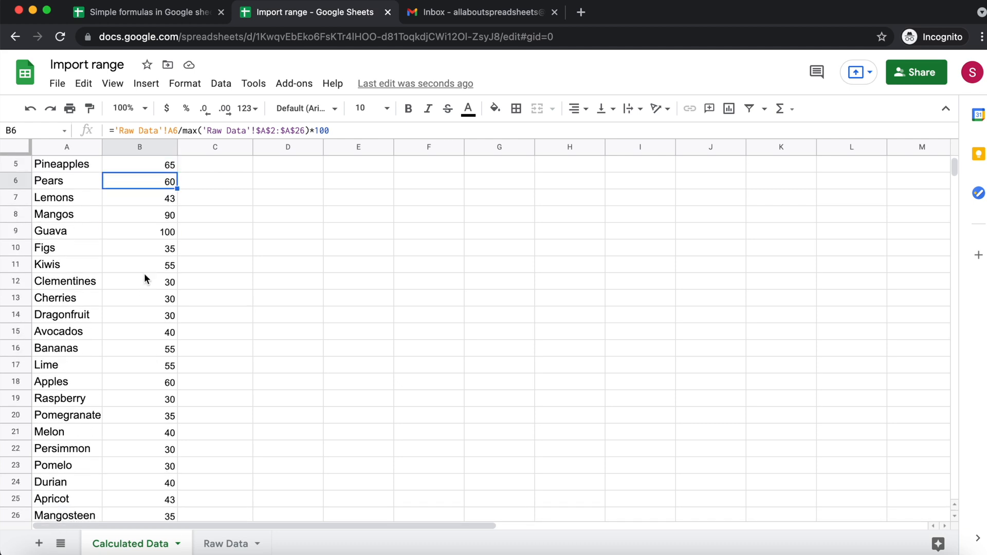
{"action": "left_click", "coordinate": [144, 227]}
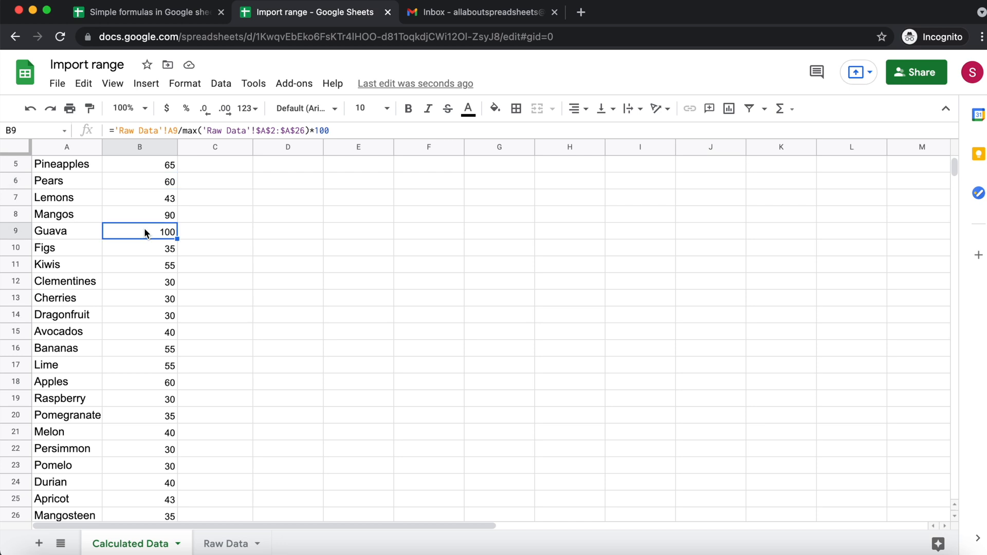
{"action": "scroll", "coordinate": [145, 233], "scroll_direction": "up", "scroll_amount": 3}
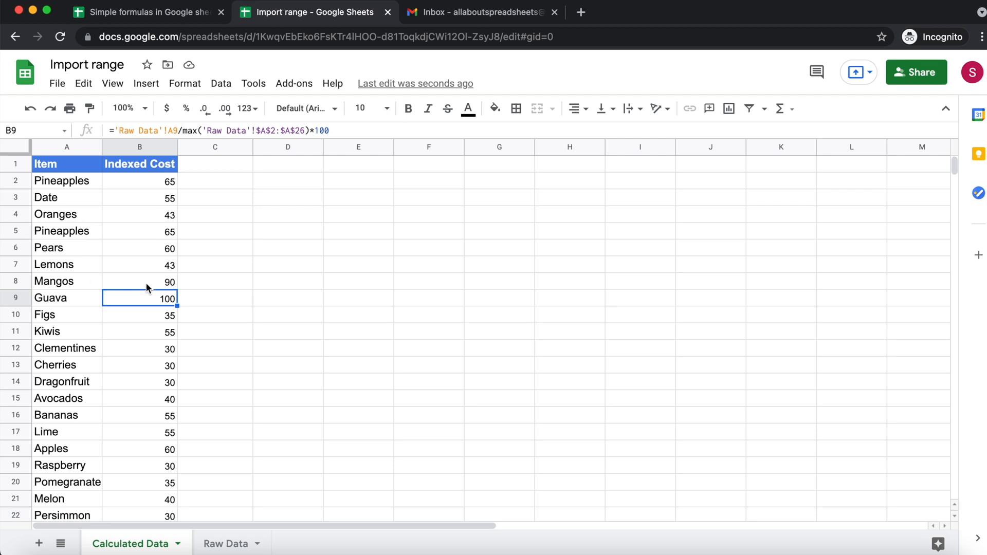
{"action": "left_click", "coordinate": [229, 545]}
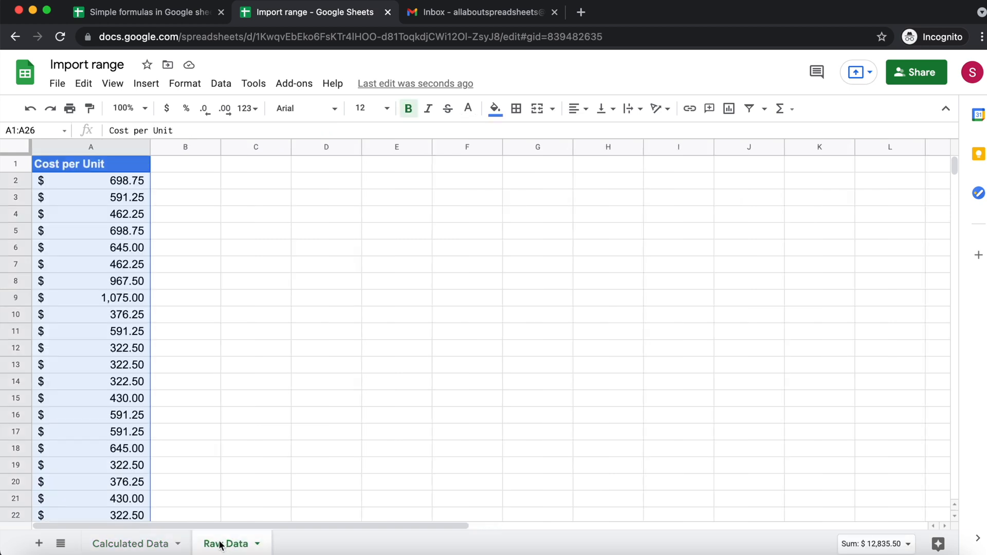
{"action": "left_click", "coordinate": [151, 548]}
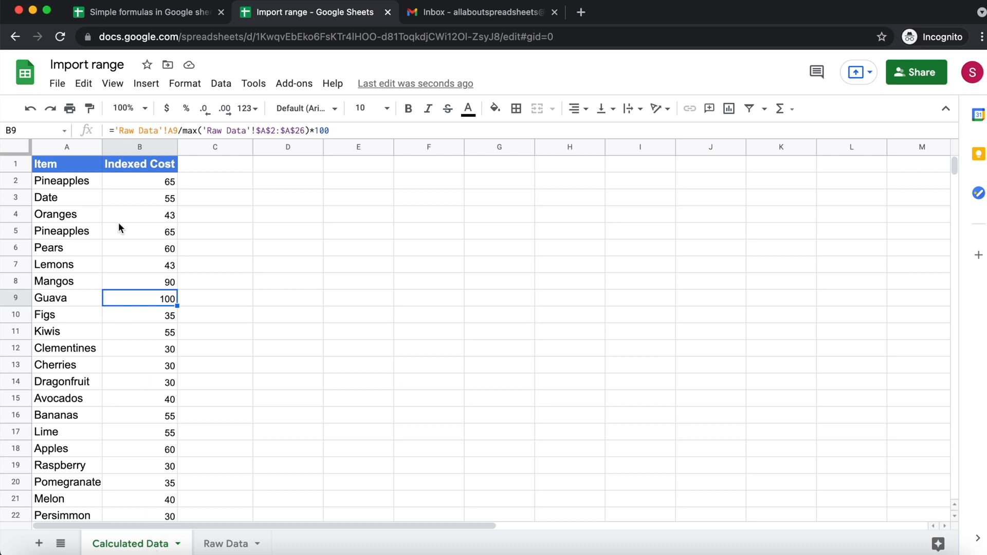
Create a new blank spreadsheet and name it "Indexed Fruit Cost"
{"action": "left_click", "coordinate": [58, 85]}
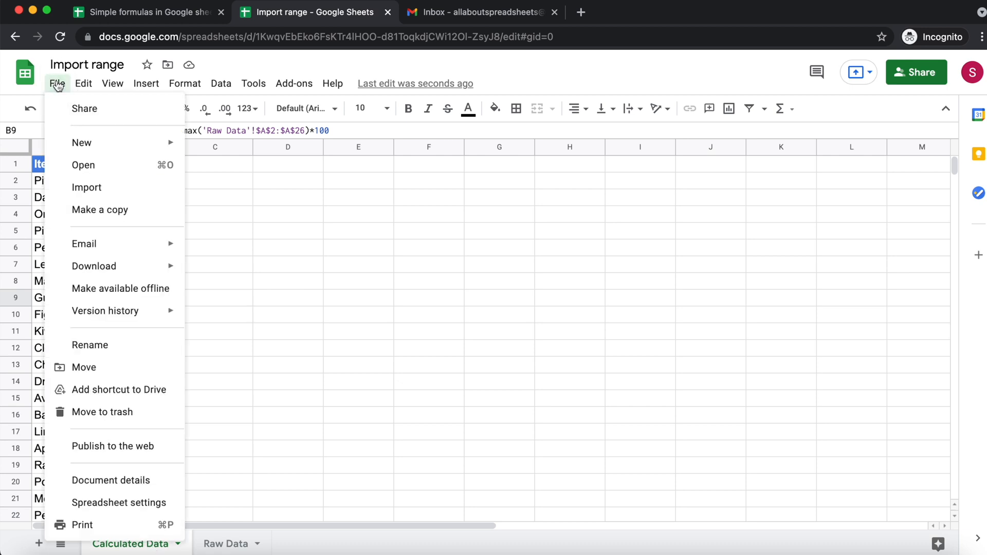
{"action": "mouse_move", "coordinate": [100, 144]}
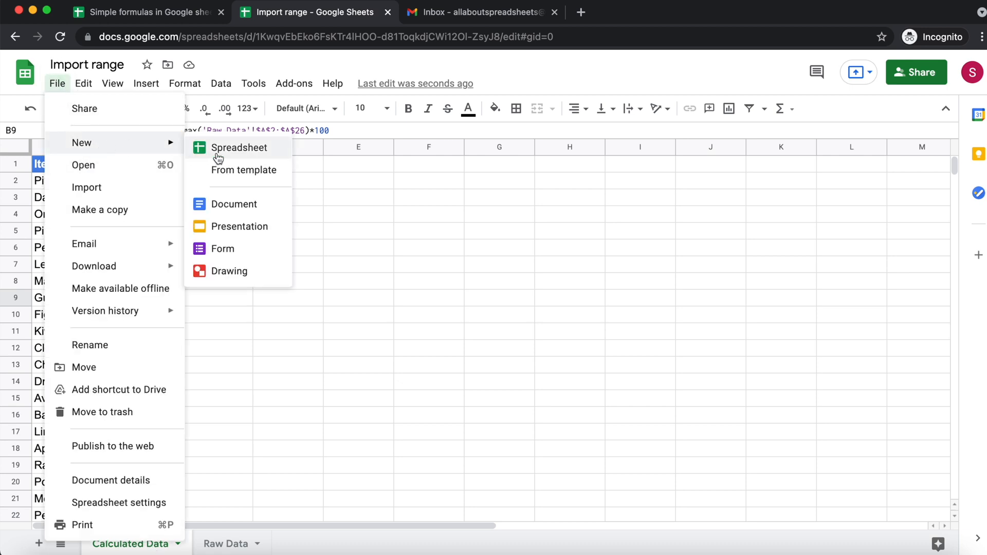
{"action": "left_click", "coordinate": [240, 153]}
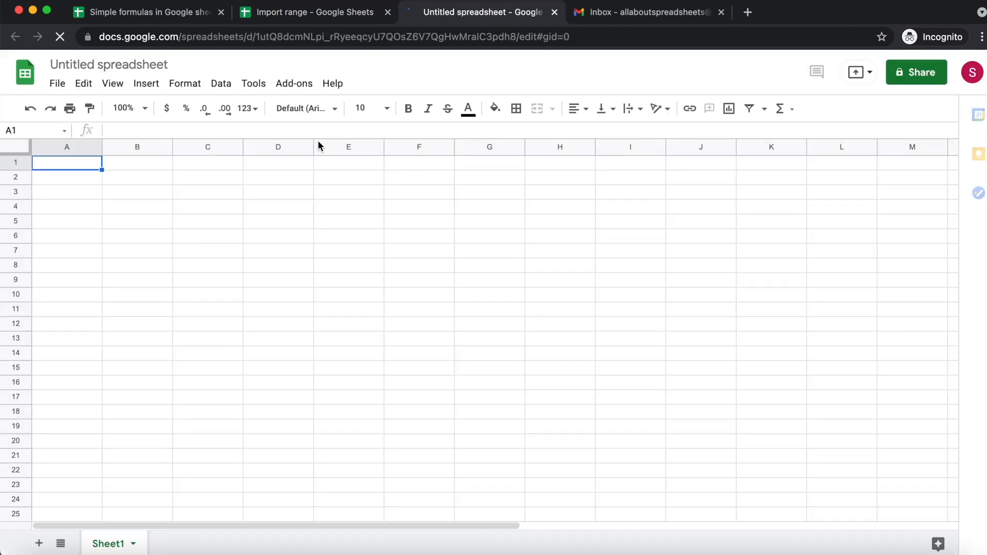
{"action": "left_click", "coordinate": [143, 66]}
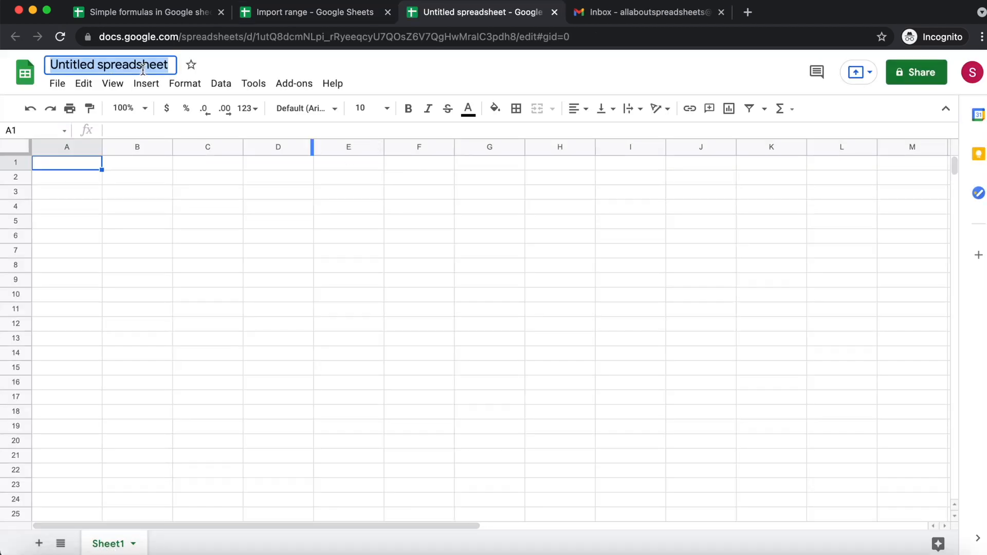
{"action": "type", "text": "Indexed Fruit Cost"}
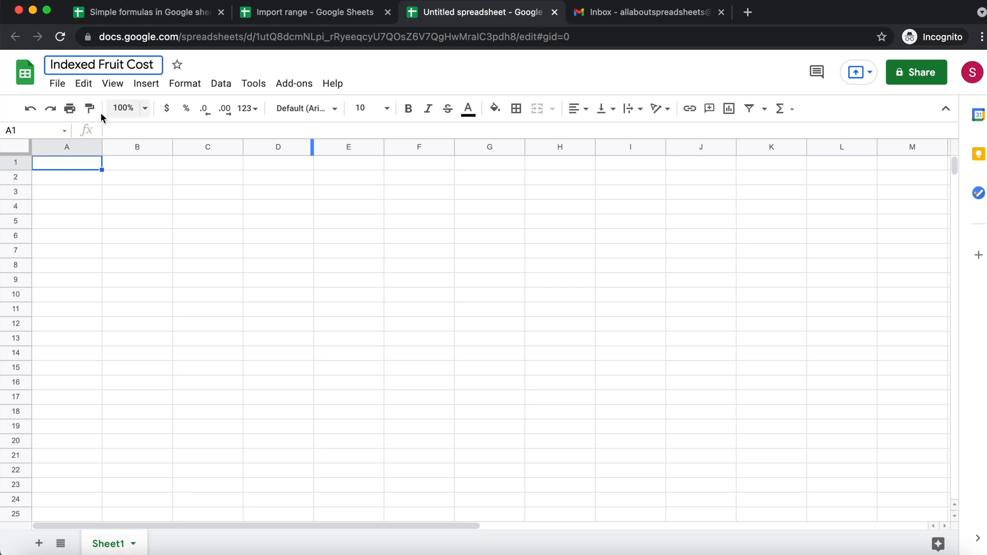
{"action": "left_click", "coordinate": [77, 179]}
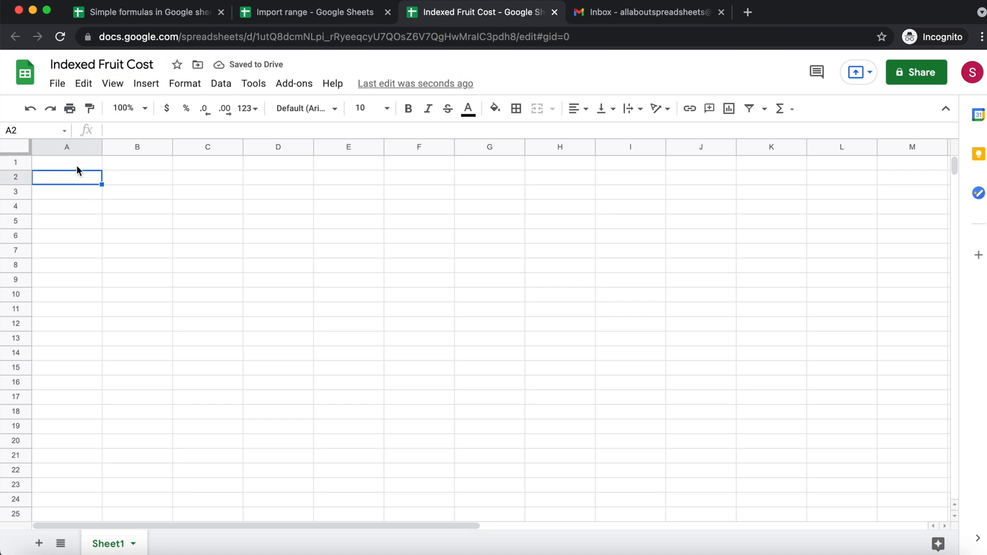
Start an IMPORTRANGE formula in cell A1 of Indexed Fruit Cost, with an opening quotation mark for the spreadsheet URL argument
{"action": "left_click", "coordinate": [77, 166]}
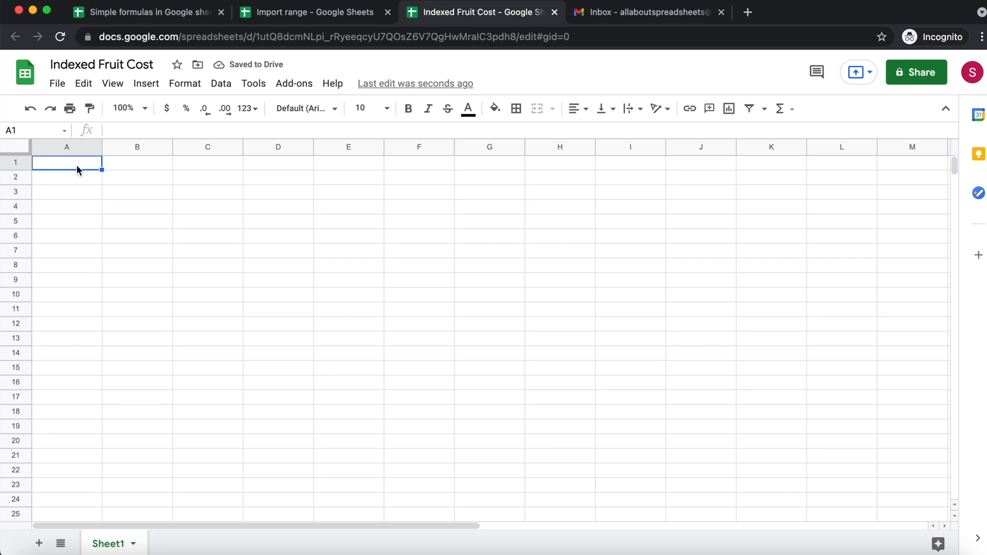
{"action": "left_click", "coordinate": [358, 12]}
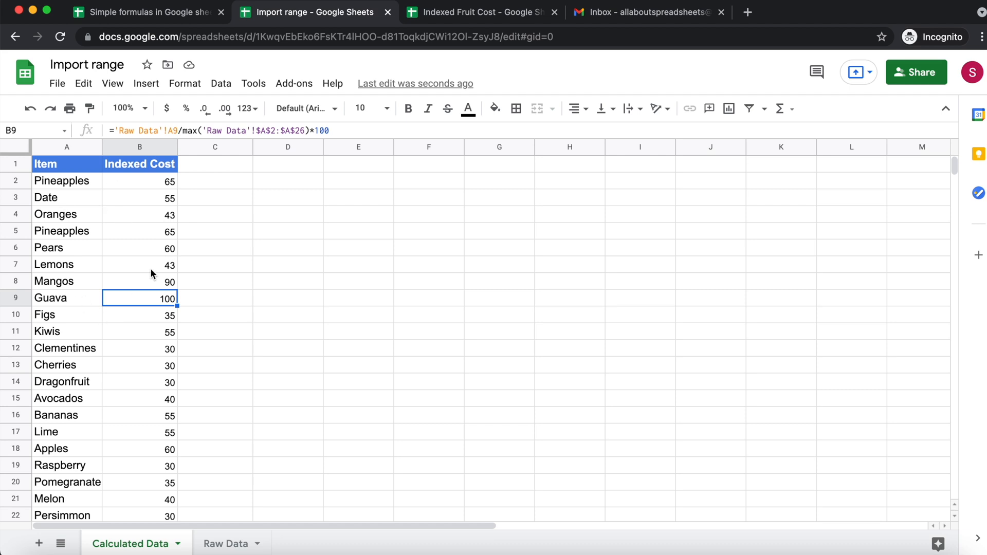
{"action": "left_click", "coordinate": [444, 12]}
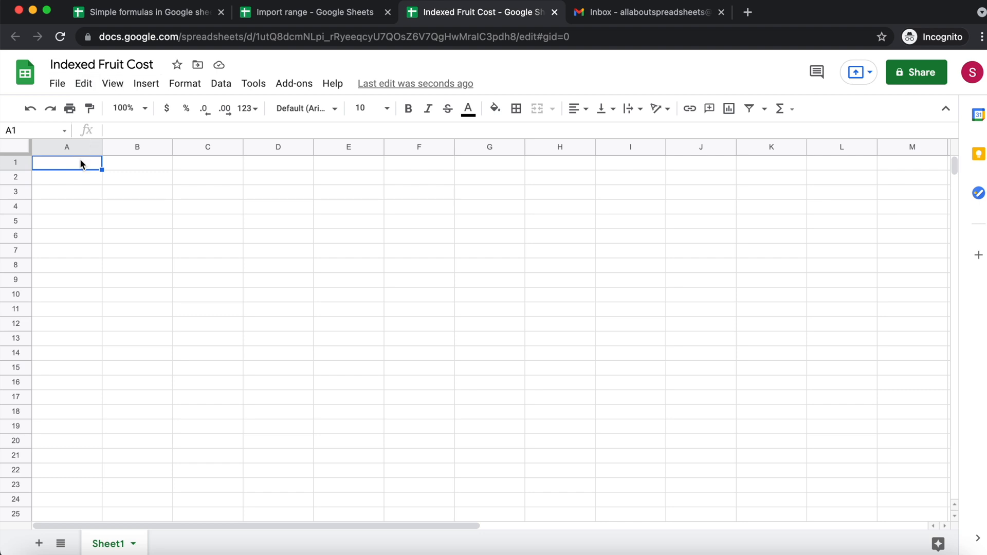
{"action": "type", "text": "="}
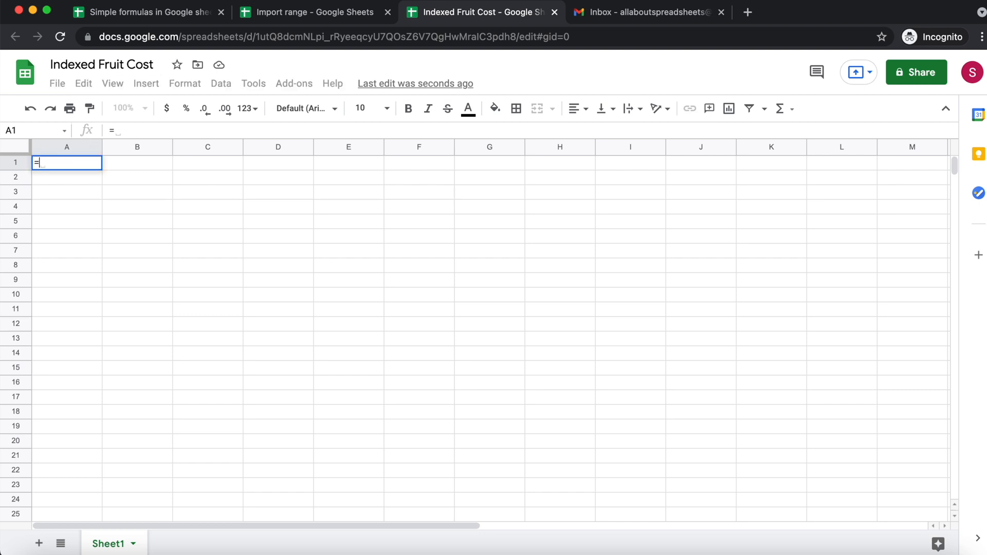
{"action": "type", "text": "import"}
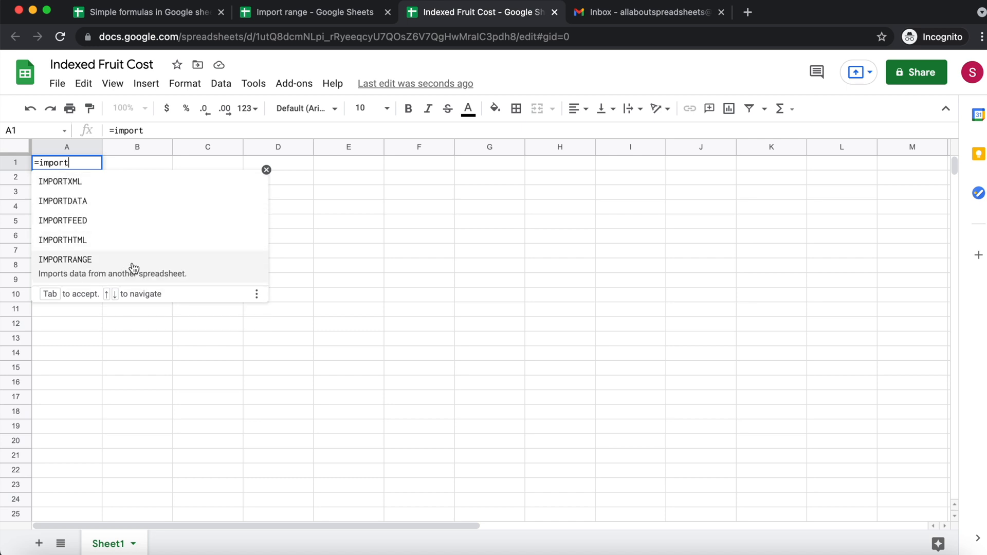
{"action": "left_click", "coordinate": [133, 262]}
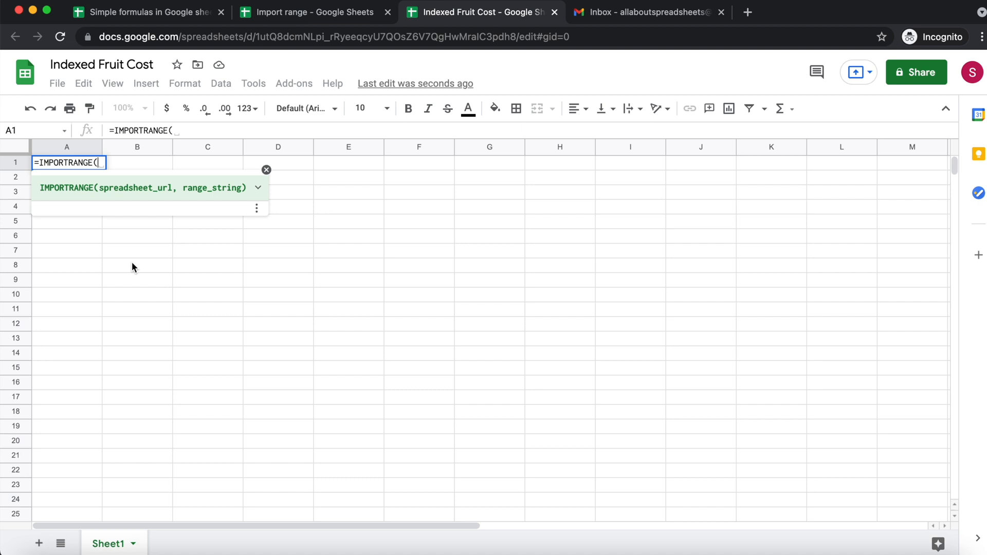
{"action": "type", "text": "\""}
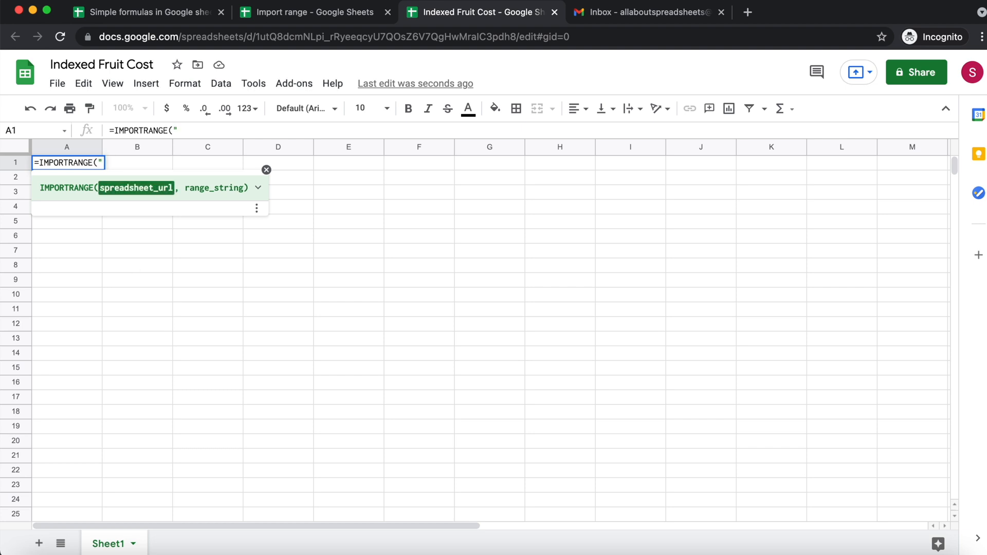
Copy the spreadsheet ID, the part between "/d/" and "/edit", from the Import range file's URL
{"action": "left_click", "coordinate": [316, 13]}
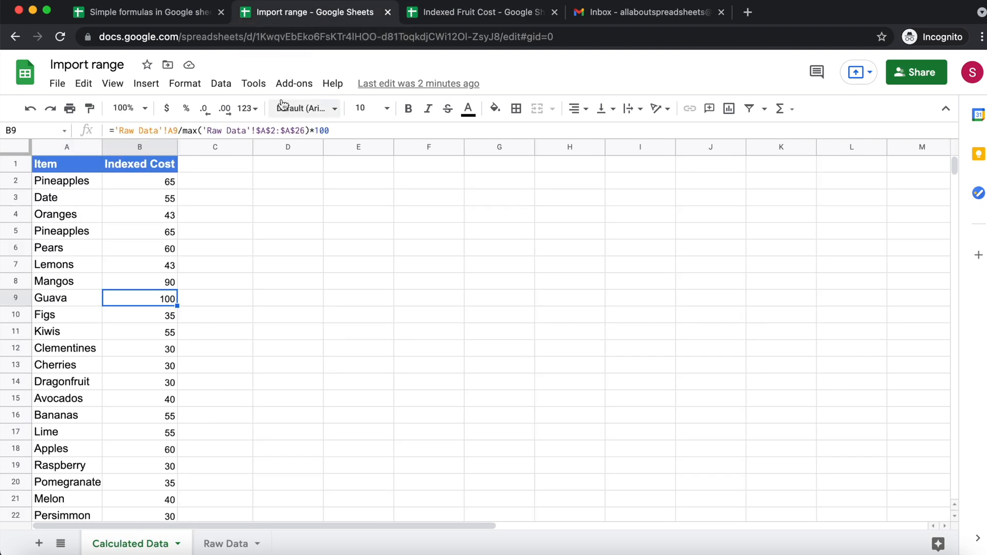
{"action": "left_click", "coordinate": [277, 37]}
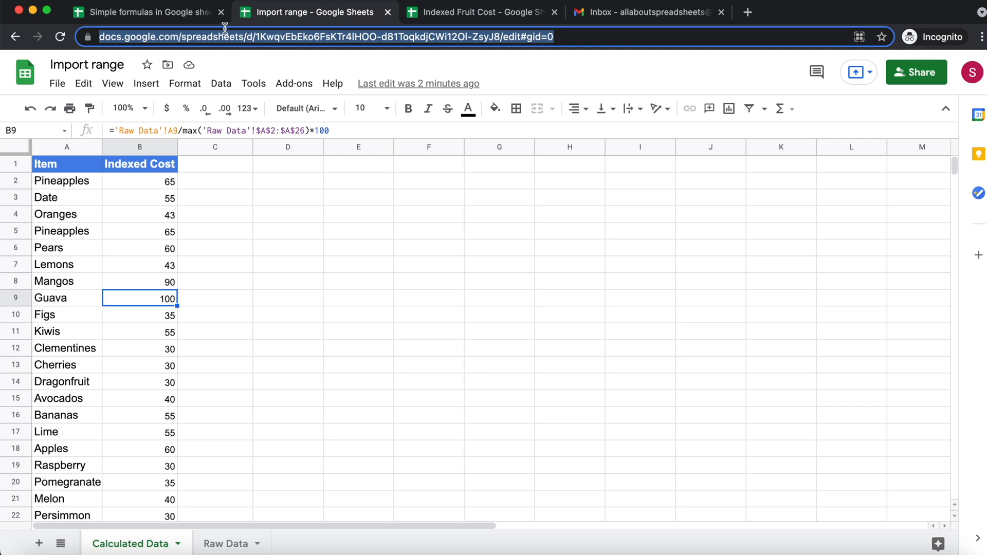
{"action": "left_click", "coordinate": [282, 36]}
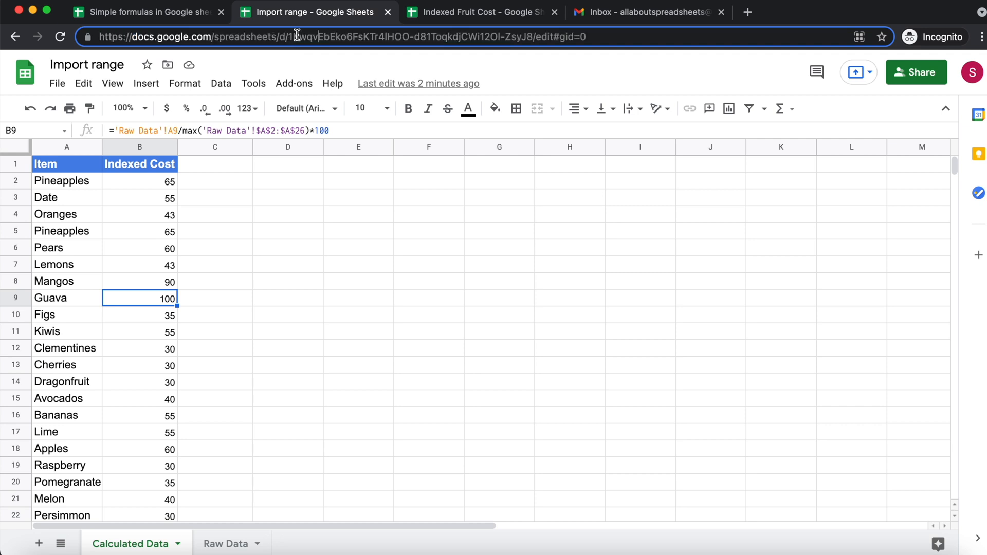
{"action": "left_click_drag", "start_coordinate": [291, 37], "coordinate": [533, 37]}
{"action": "key", "text": "super+c"}
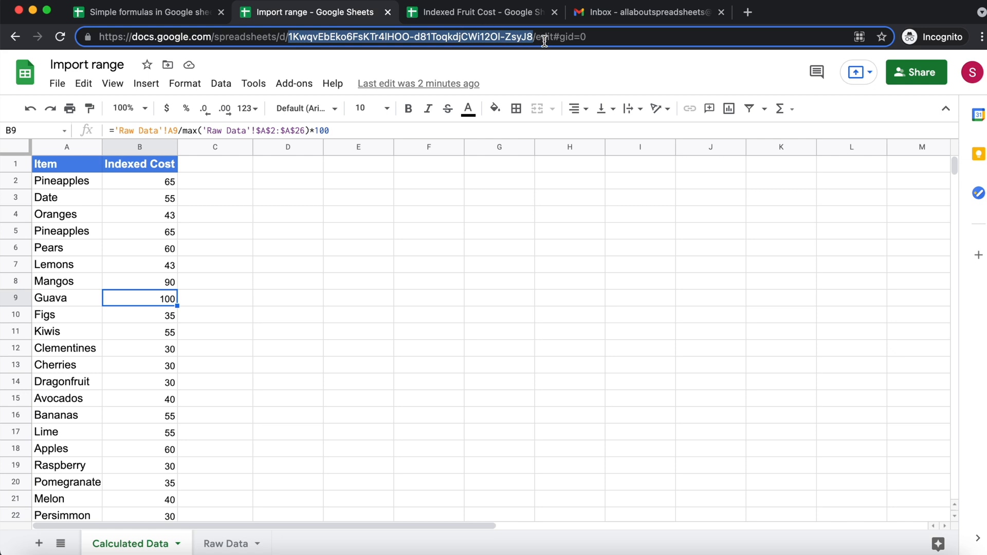
{"action": "right_click", "coordinate": [348, 40]}
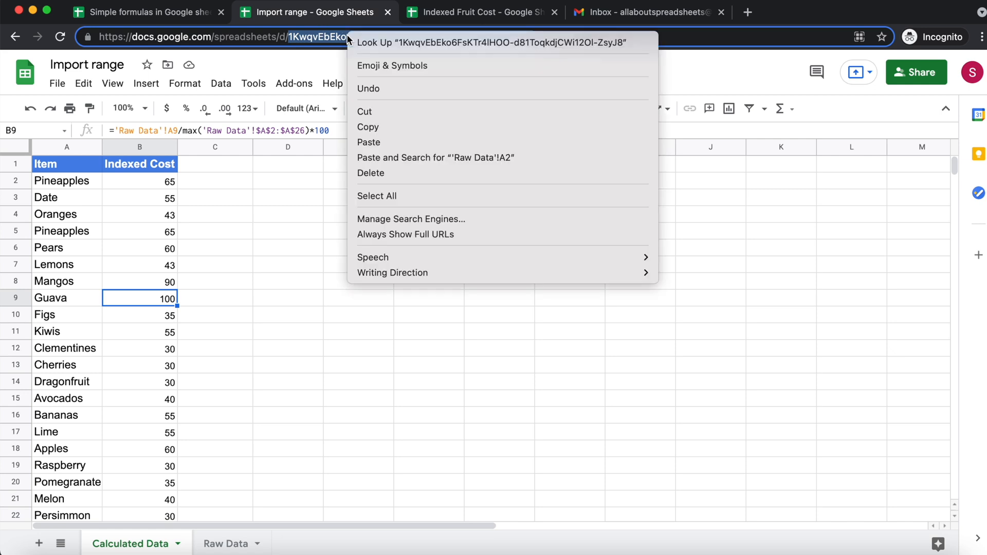
{"action": "left_click", "coordinate": [378, 126]}
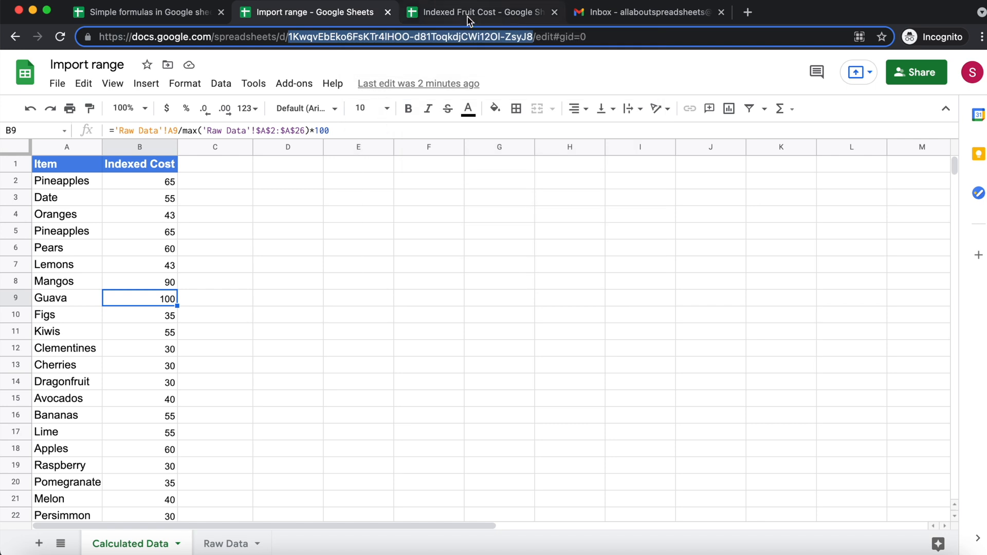
Paste the copied spreadsheet ID as IMPORTRANGE's first argument in Indexed Fruit Cost, followed by a closing quotation mark and a comma
{"action": "left_click", "coordinate": [468, 16]}
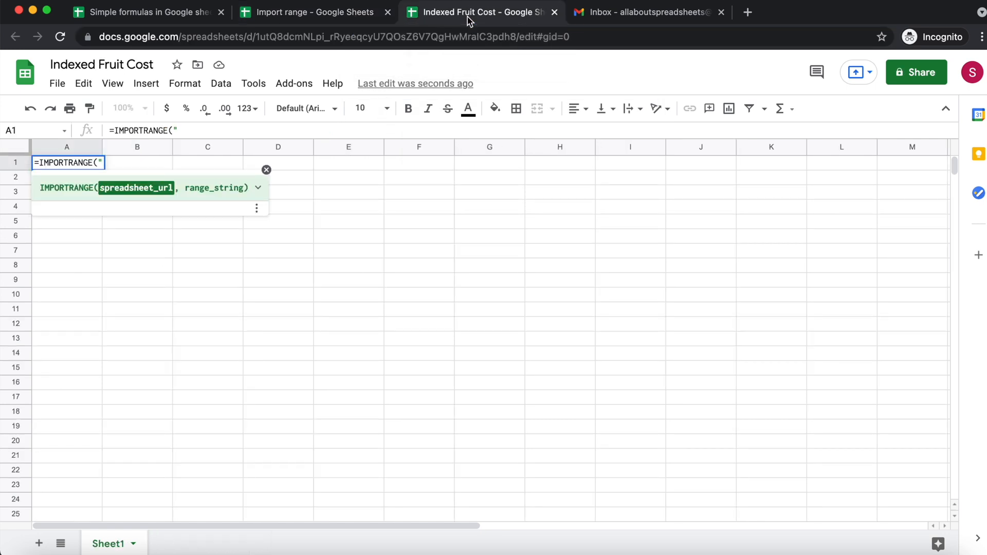
{"action": "key", "text": "super+v"}
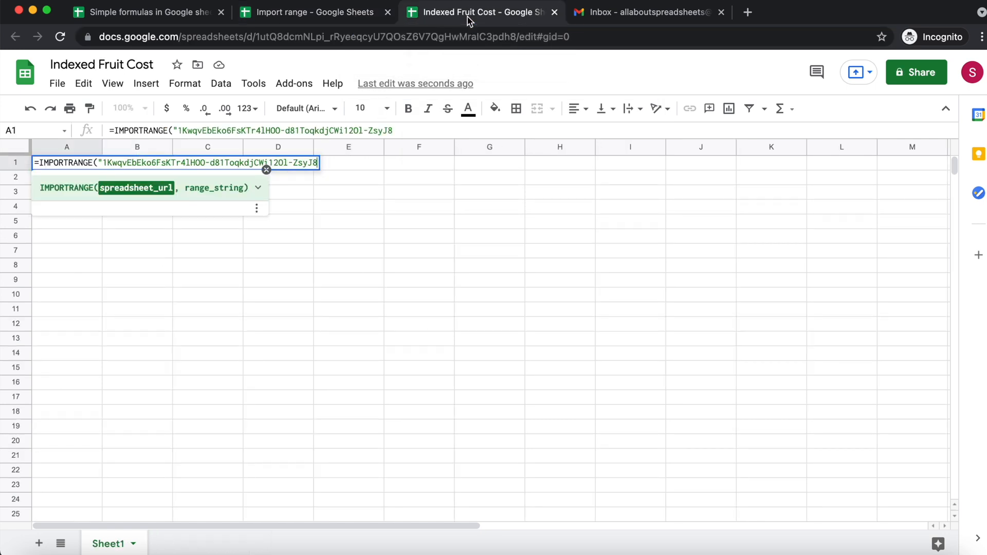
{"action": "type", "text": "\","}
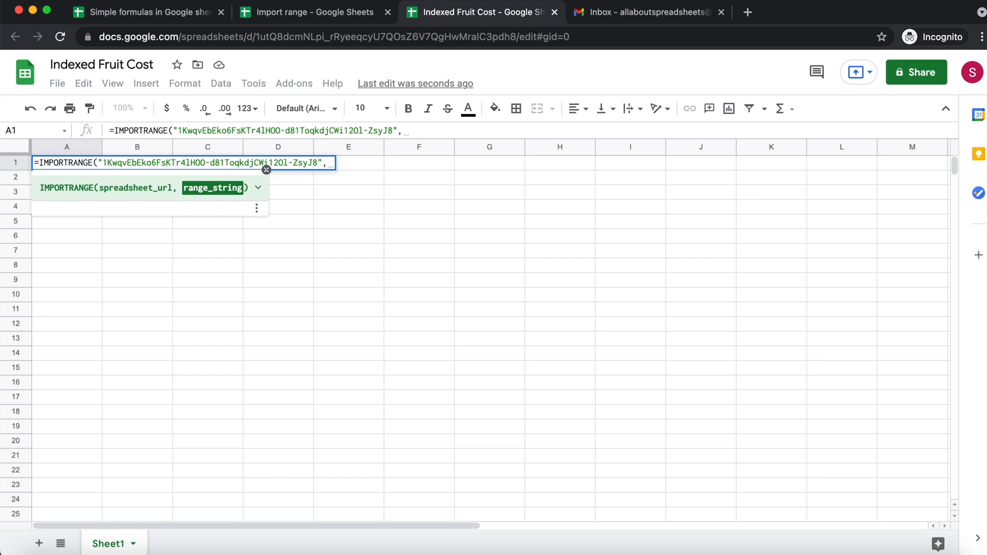
Copy the sheet name "Calculated Data" from the Import range file
{"action": "left_click", "coordinate": [316, 13]}
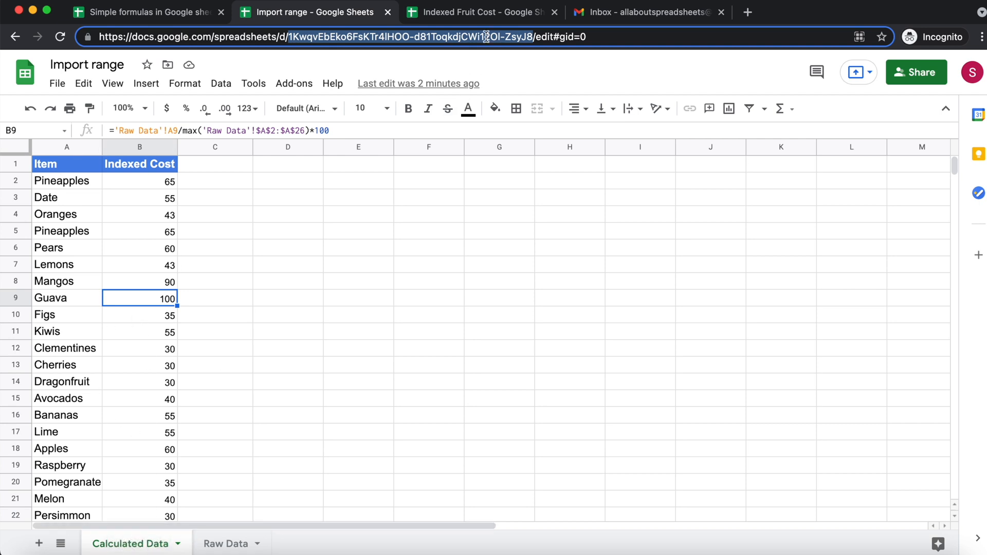
{"action": "double_click", "coordinate": [128, 544]}
{"action": "key", "text": "super+c"}
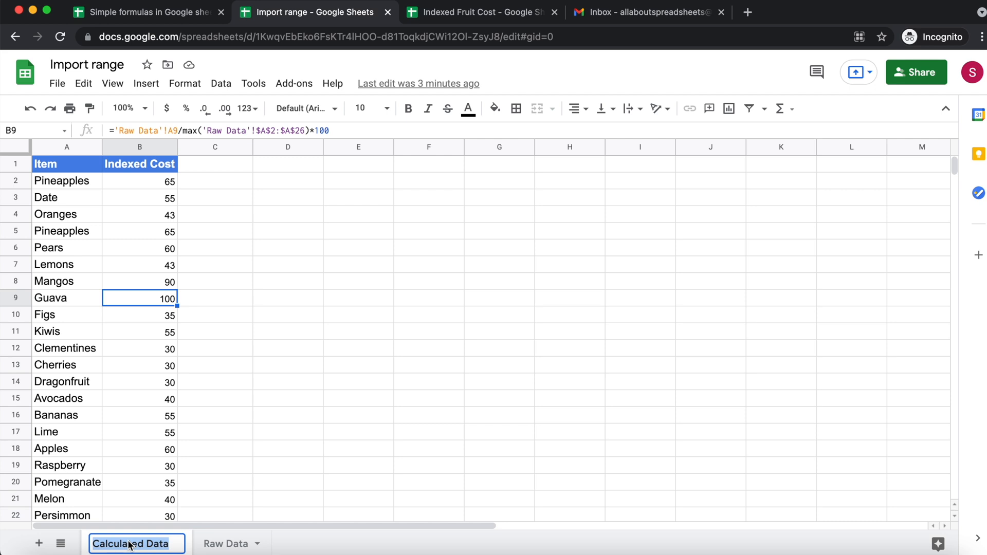
Begin IMPORTRANGE's range argument in Indexed Fruit Cost with an opening quotation mark, the copied sheet name and an exclamation mark
{"action": "left_click", "coordinate": [482, 13]}
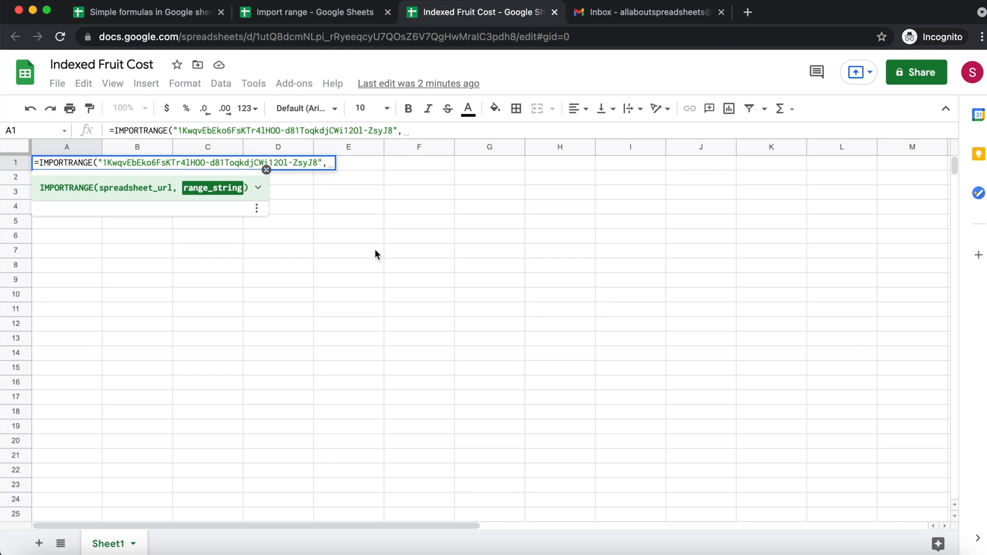
{"action": "type", "text": "\""}
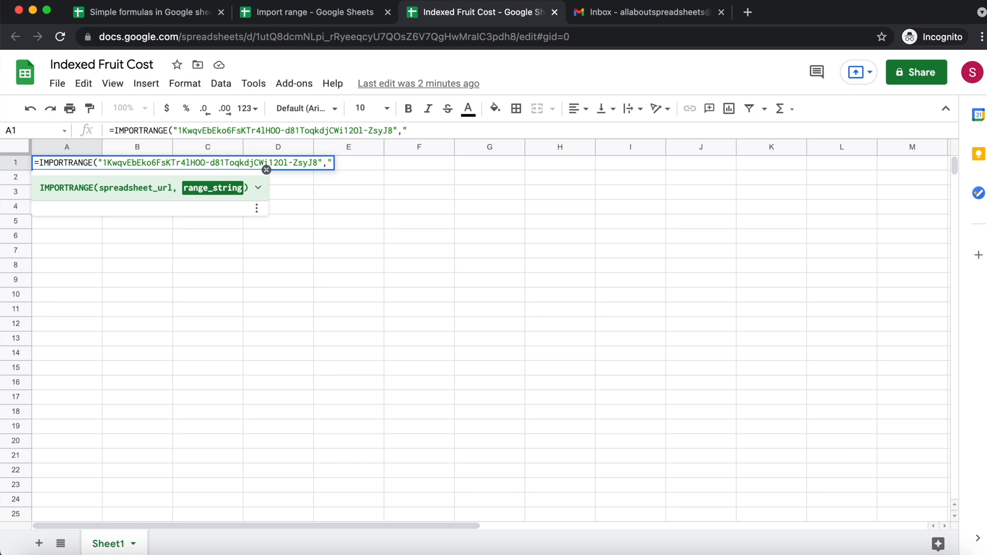
{"action": "key", "text": "super+v"}
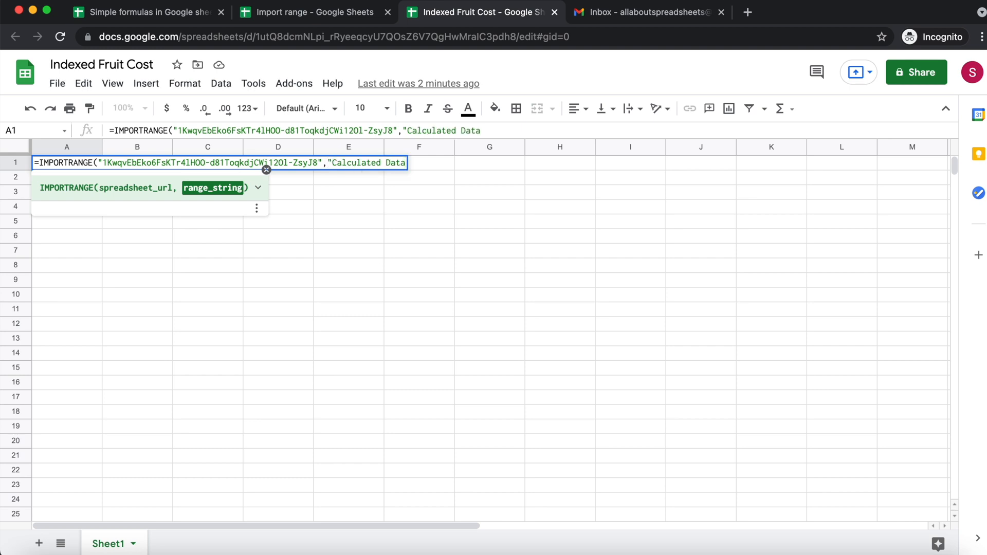
{"action": "type", "text": "!"}
Check the range format and the extent of the Calculated Data sheet, then complete the formula with A1:B26") and enter it
{"action": "left_click", "coordinate": [257, 188]}
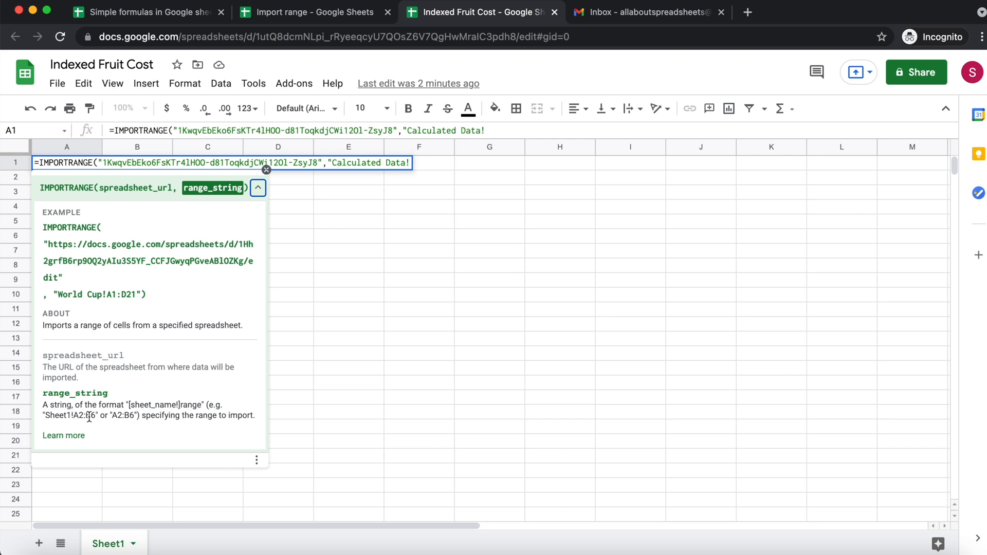
{"action": "left_click", "coordinate": [319, 12]}
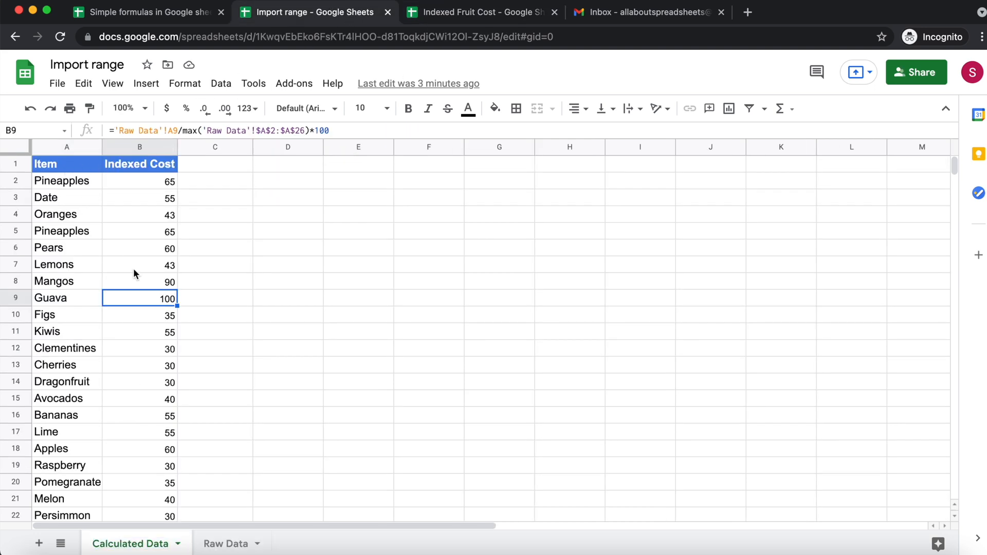
{"action": "scroll", "coordinate": [134, 268], "scroll_direction": "down", "scroll_amount": 5}
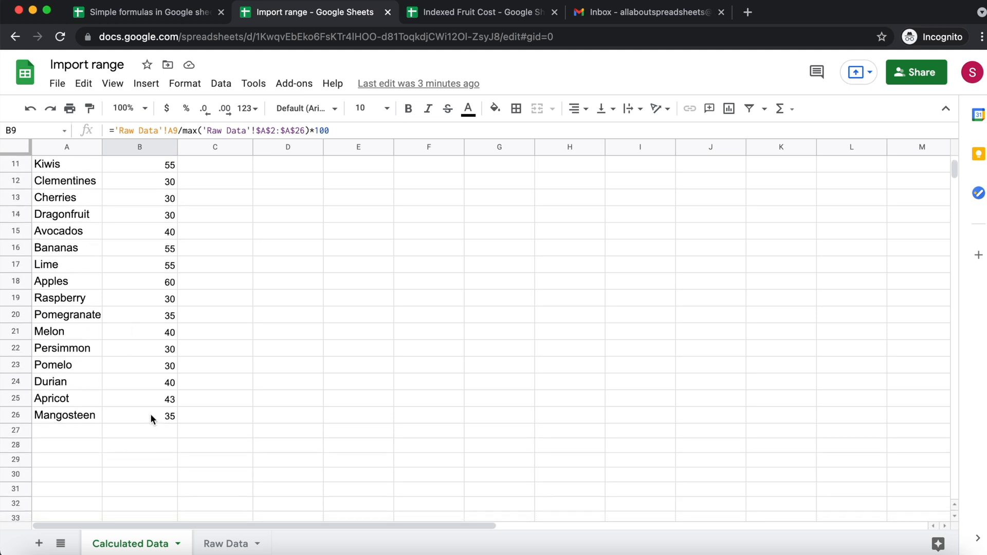
{"action": "left_click", "coordinate": [452, 12]}
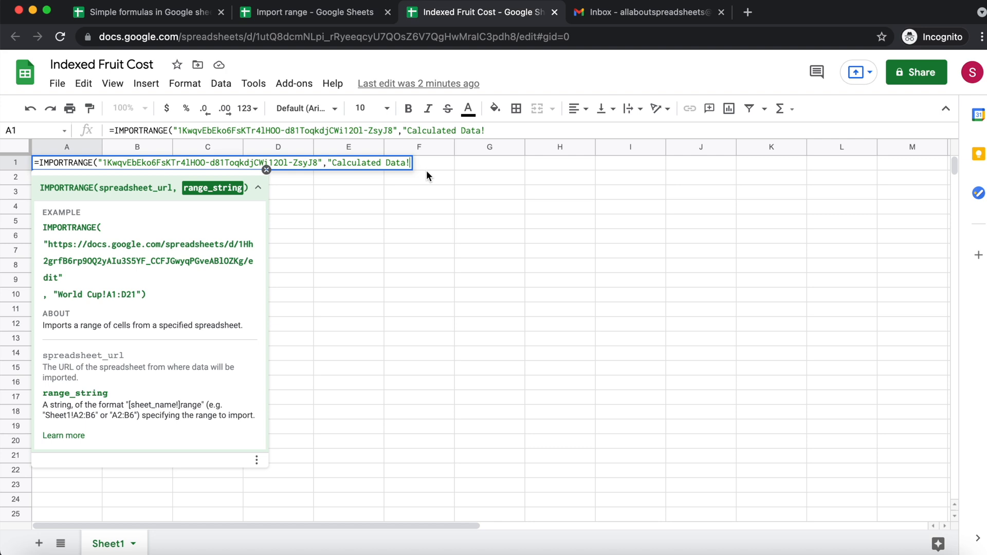
{"action": "type", "text": "A1:B26\")"}
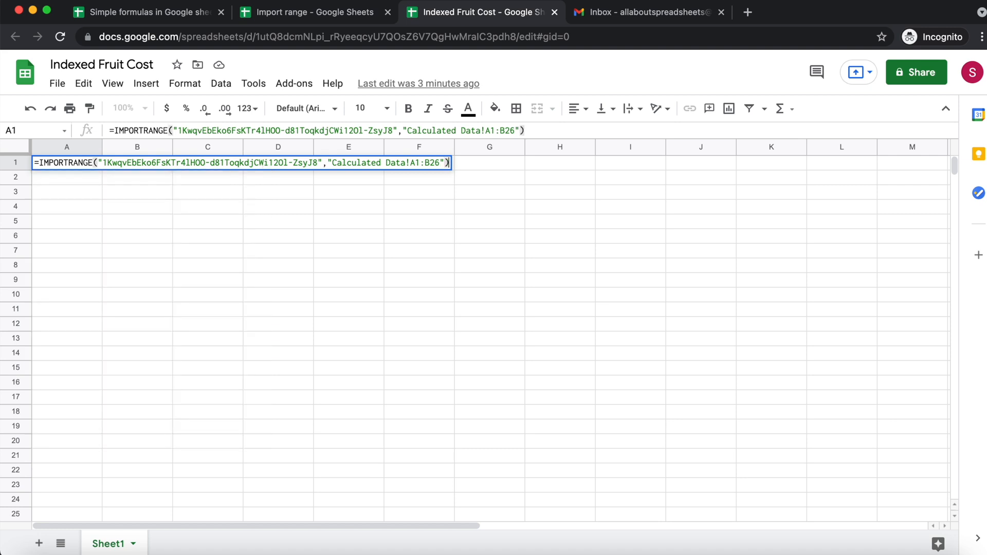
{"action": "key", "text": "Return"}
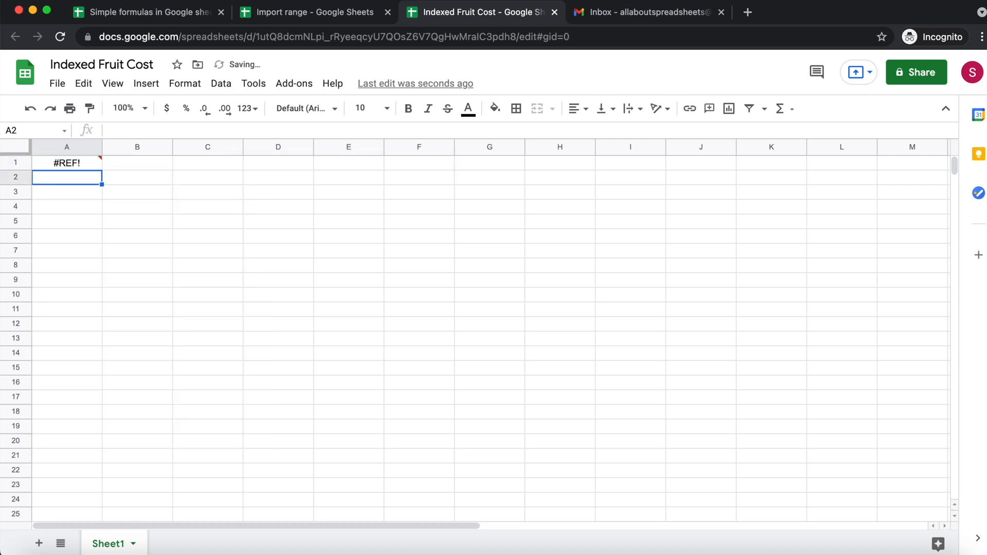
Allow Indexed Fruit Cost access to the source spreadsheet from the #REF! cell A1, and review the imported rows
{"action": "mouse_move", "coordinate": [72, 168]}
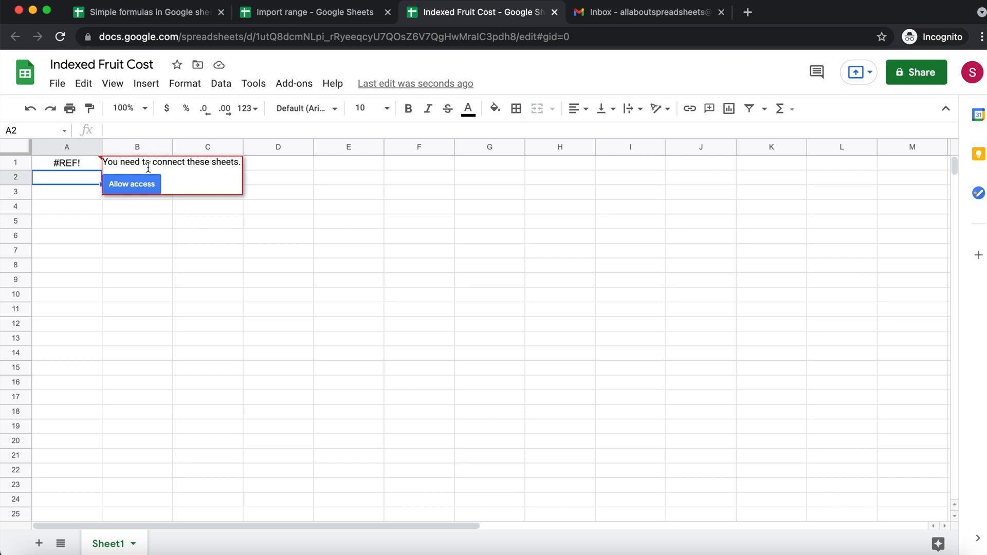
{"action": "left_click", "coordinate": [125, 185]}
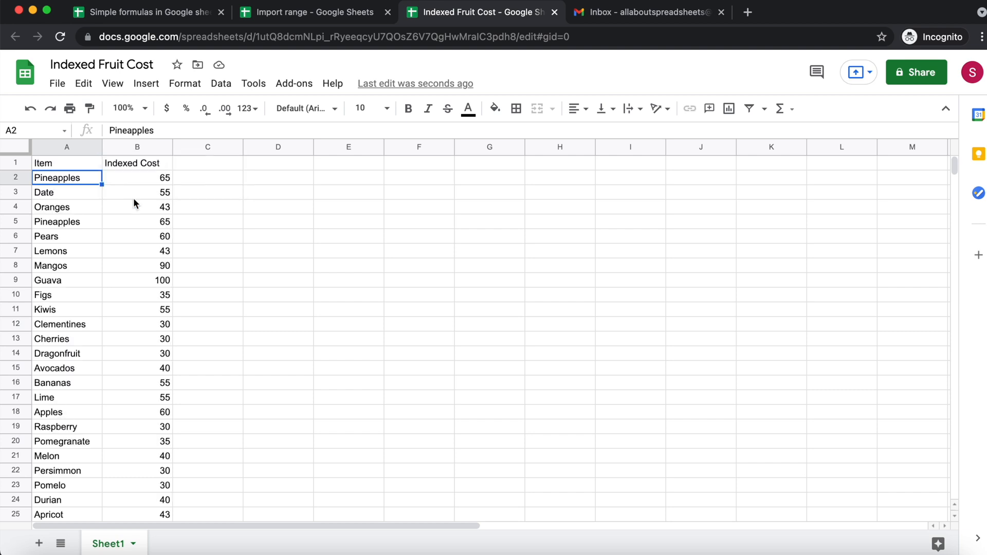
{"action": "scroll", "coordinate": [148, 249], "scroll_direction": "down", "scroll_amount": 2}
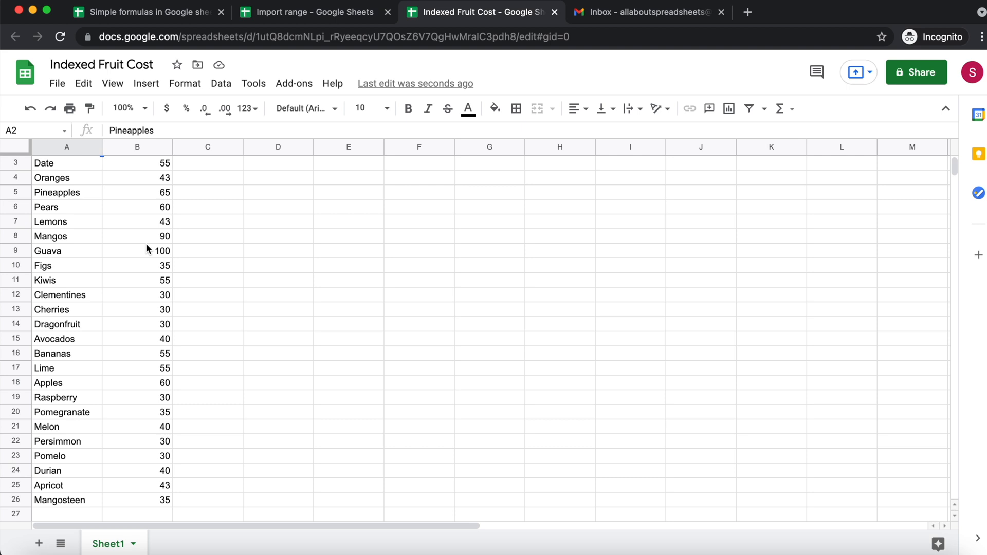
{"action": "scroll", "coordinate": [147, 248], "scroll_direction": "up", "scroll_amount": 2}
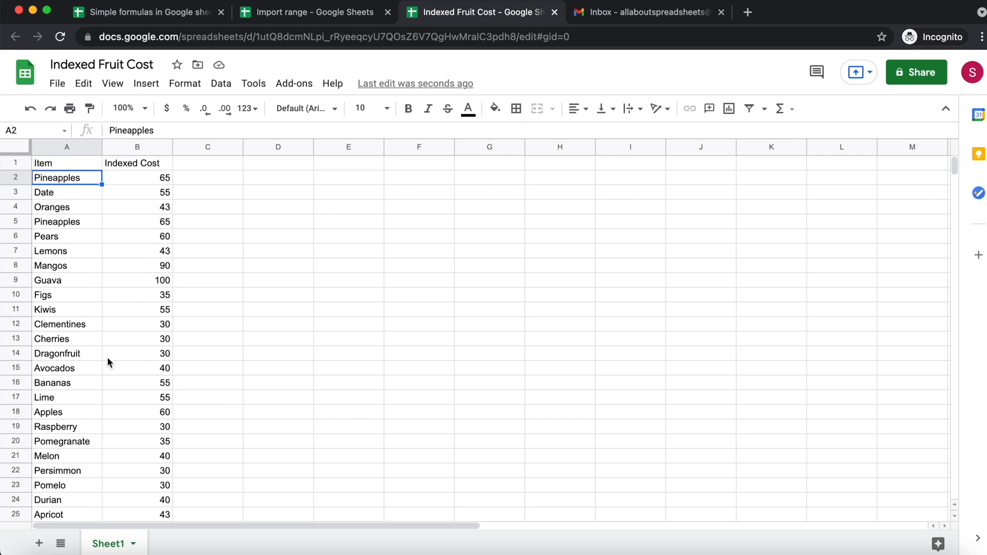
Open the Raw Data sheet in the Import range file to view the source costs
{"action": "left_click", "coordinate": [329, 15]}
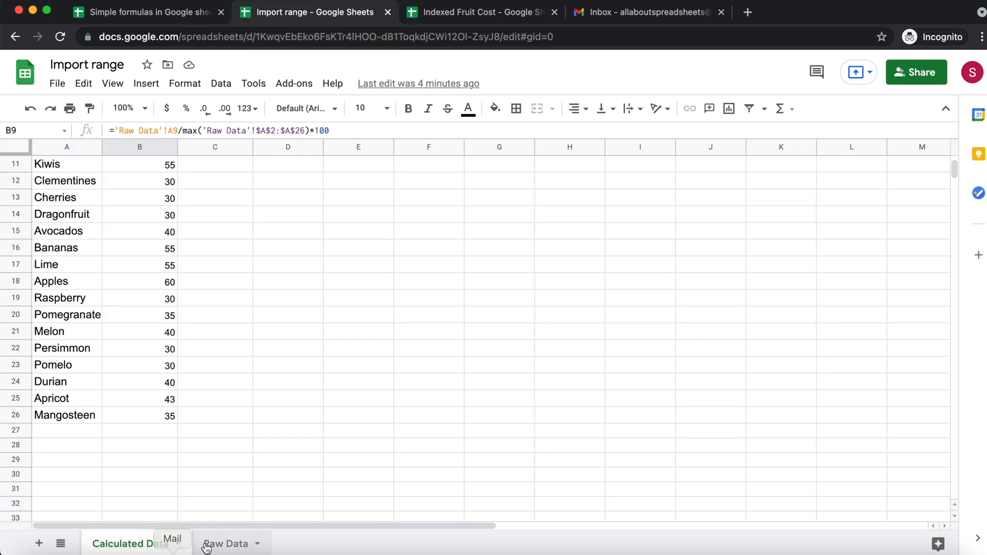
{"action": "left_click", "coordinate": [223, 546]}
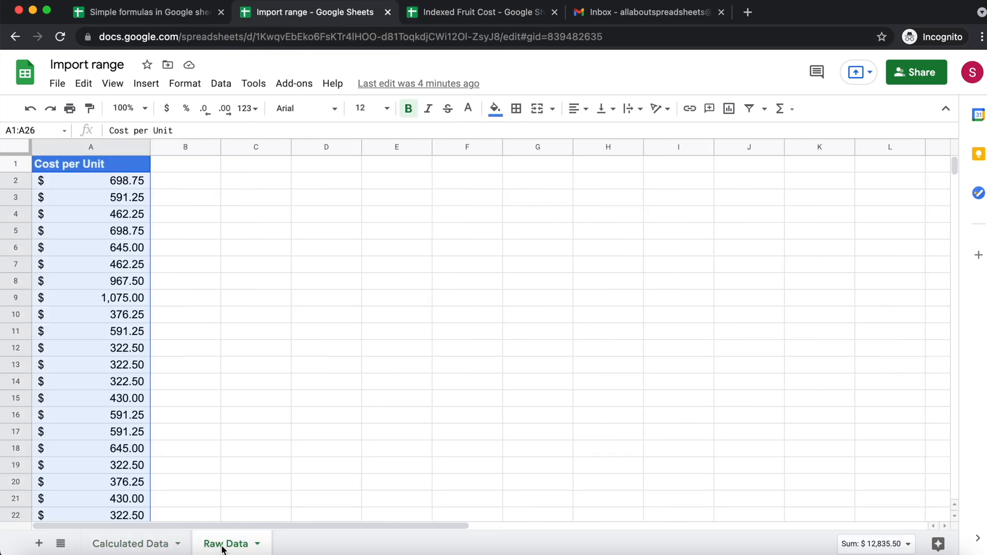